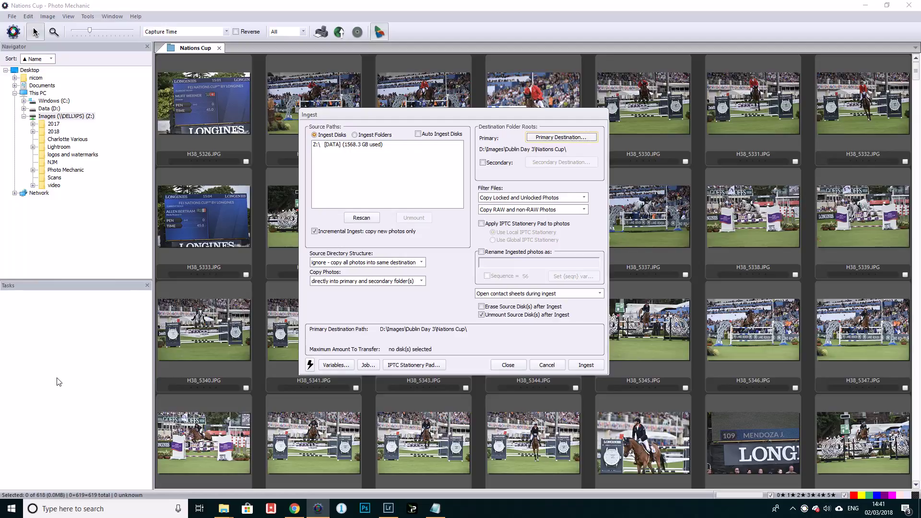
Switch to Chrome and look through example photos in the FEI Nations Cup Jumping - Dublin Horse Show 2017 gallery.
left_click(294, 511)
left_click(508, 17)
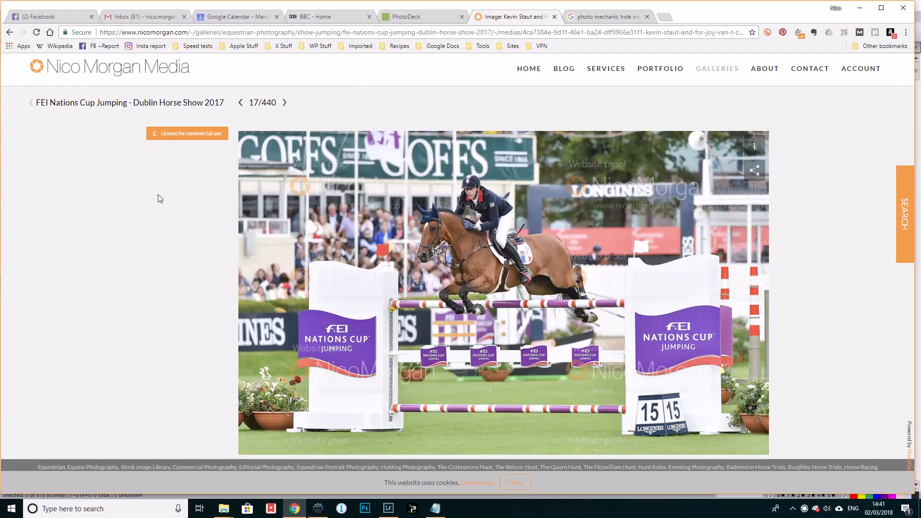
left_click(475, 288)
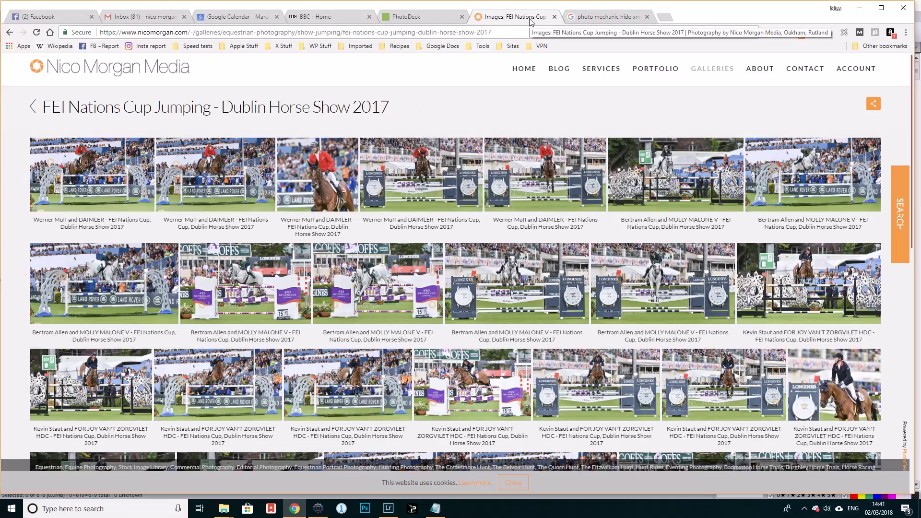
left_click(545, 182)
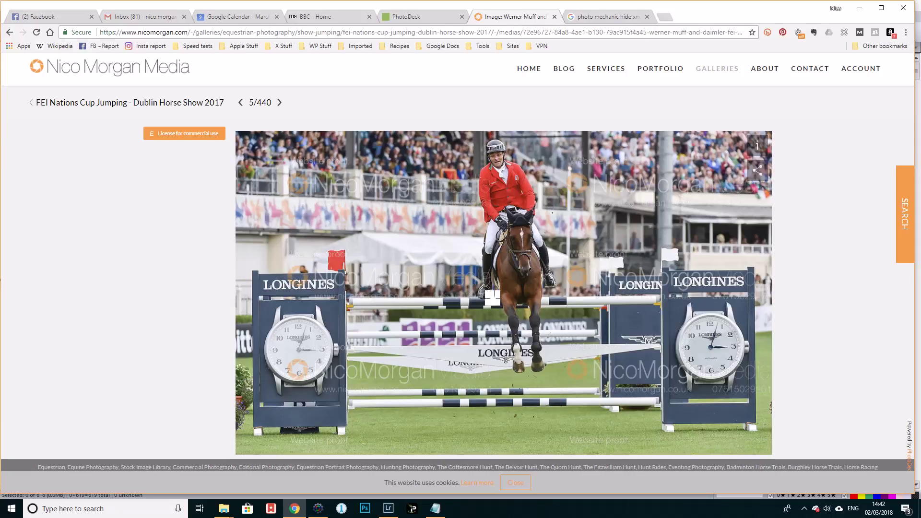
left_click(508, 309)
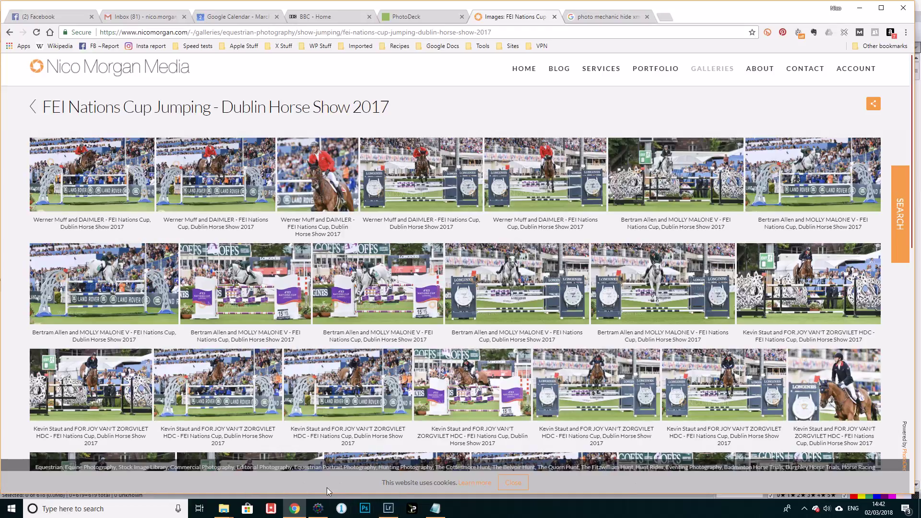
In Photo Mechanic, set the ingest to apply global IPTC stationery to photos and clear all fields of the IPTC Stationery Pad.
left_click(319, 509)
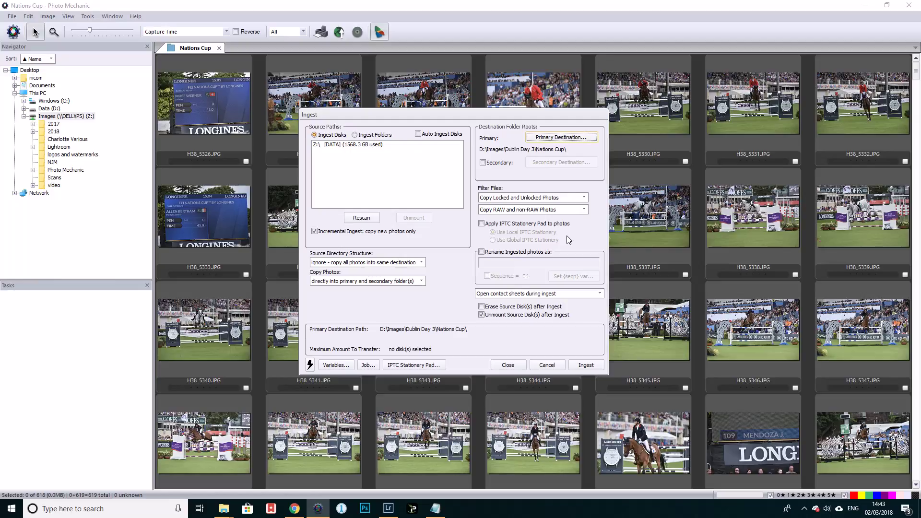
left_click(521, 224)
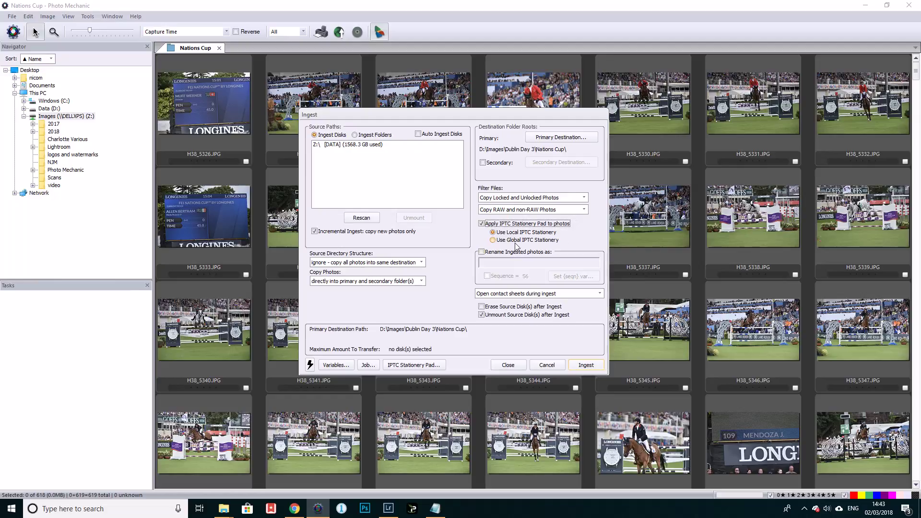
left_click(515, 240)
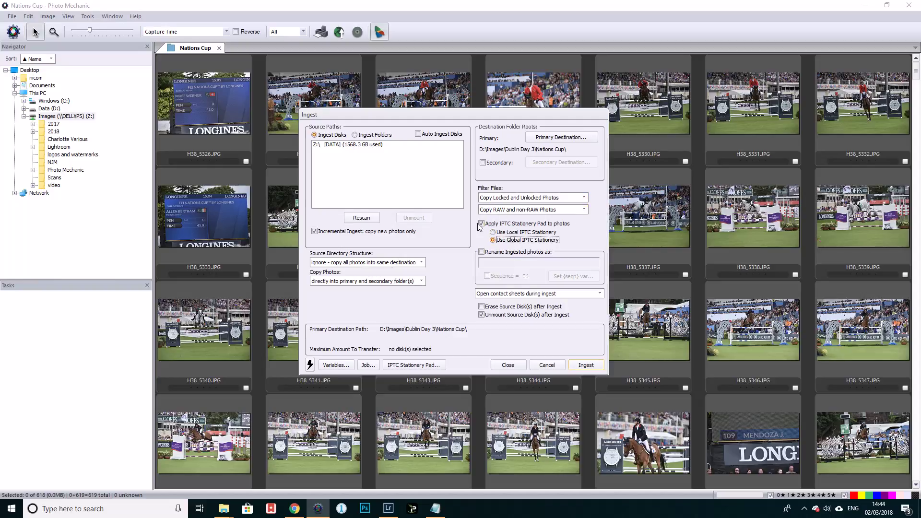
left_click(416, 365)
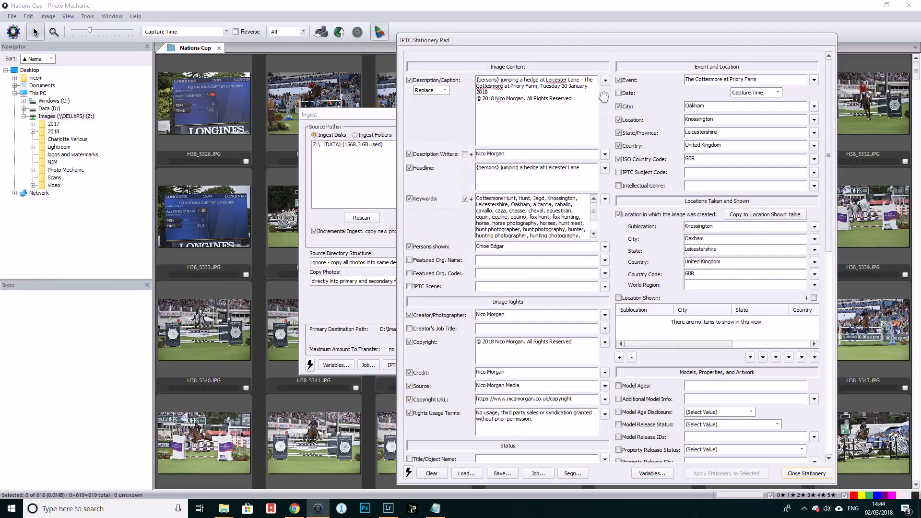
left_click(433, 474)
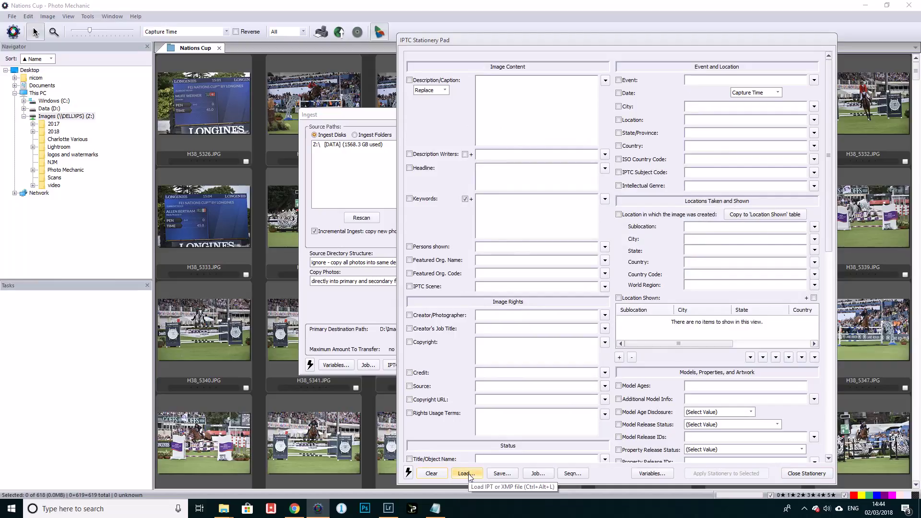
Load PM_NJM_Default_Metadata.XMP from D:\Images\Photo Mechanic into the IPTC Stationery Pad and review its fields.
left_click(466, 474)
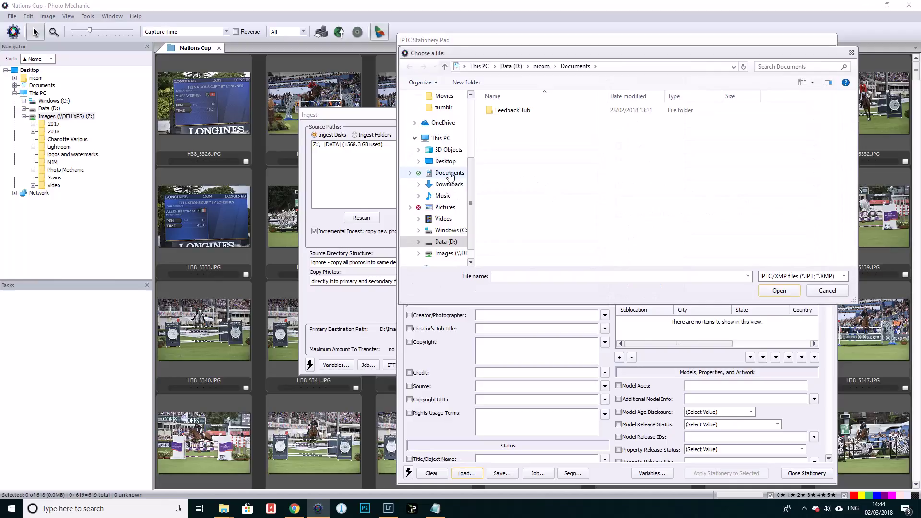
scroll(468, 172, "up", 3)
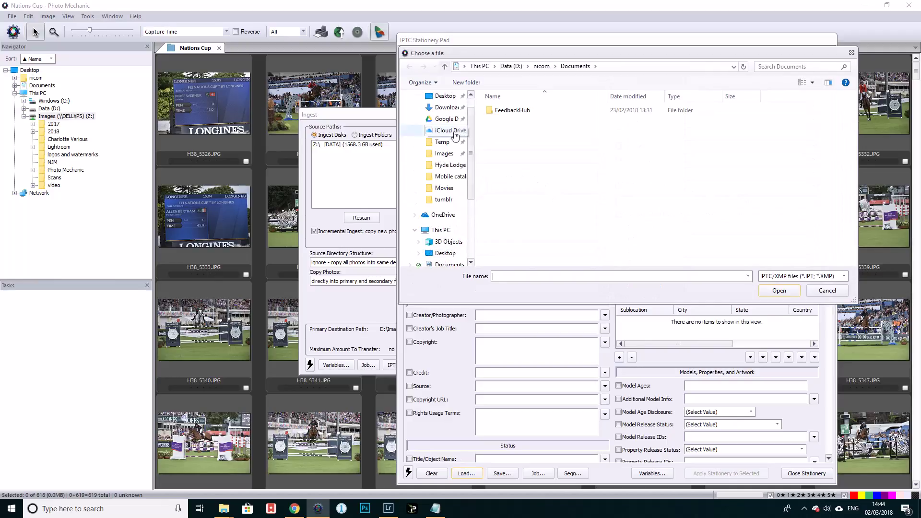
left_click(443, 154)
scroll(537, 216, "down", 1)
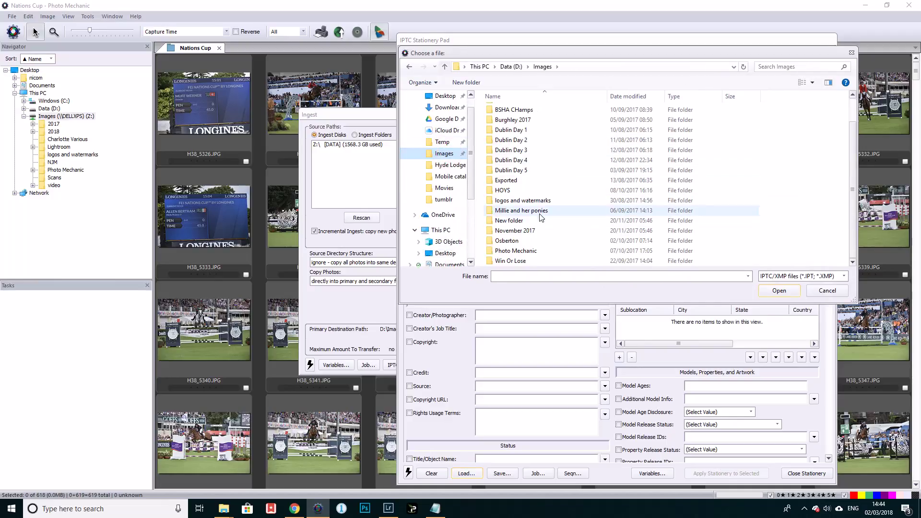
left_click(529, 250)
double_click(529, 251)
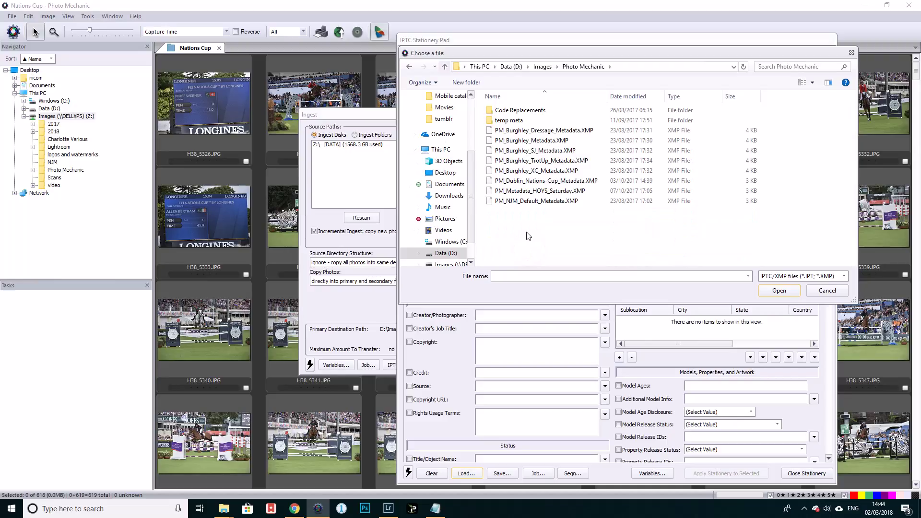
double_click(549, 201)
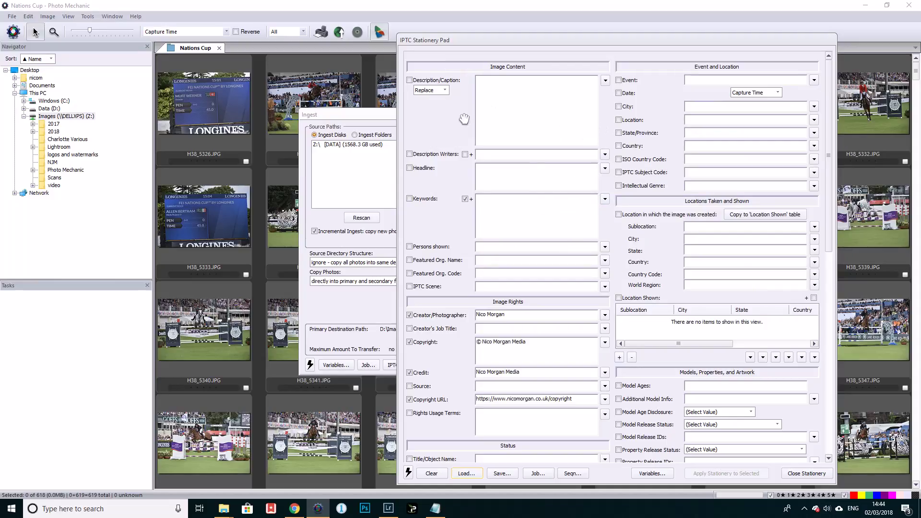
left_click_drag(829, 204, 856, 199)
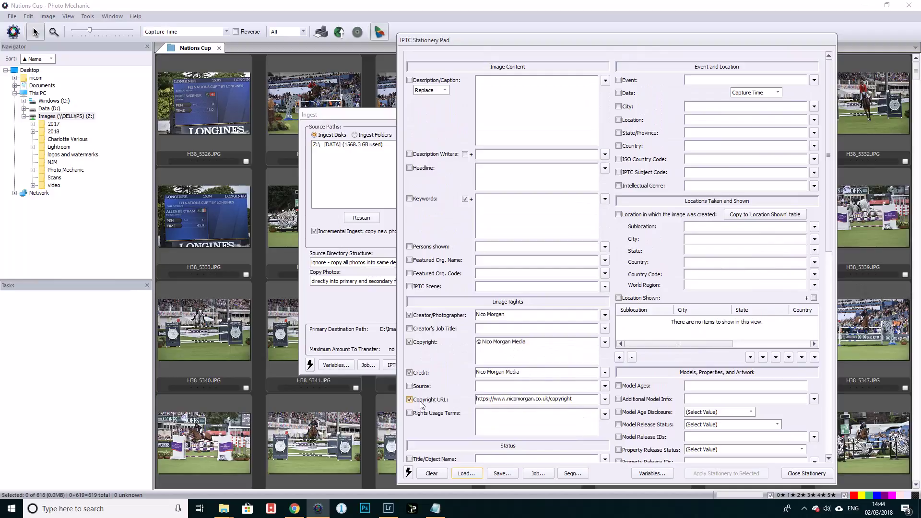
left_click_drag(828, 218, 835, 194)
Switch to Chrome, open the gallery's fourth photo and examine the headline, description and keywords in its image information.
left_click(294, 509)
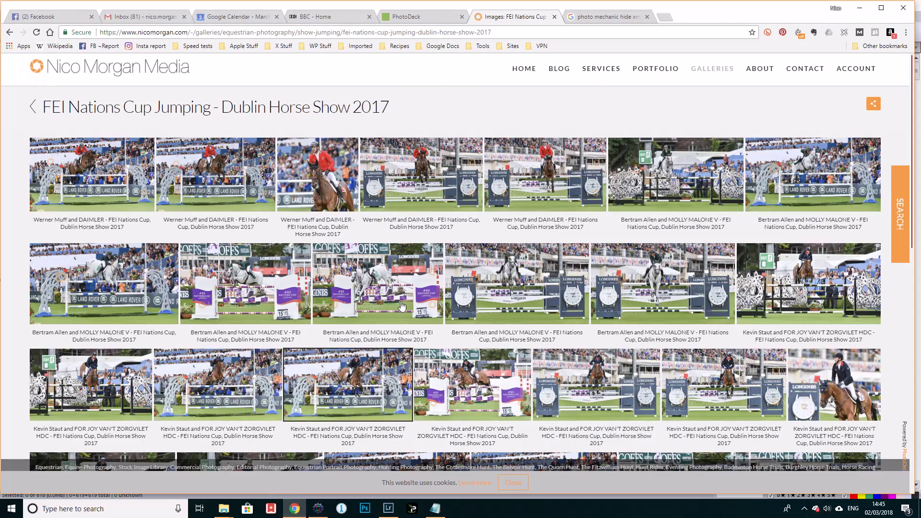
left_click(432, 177)
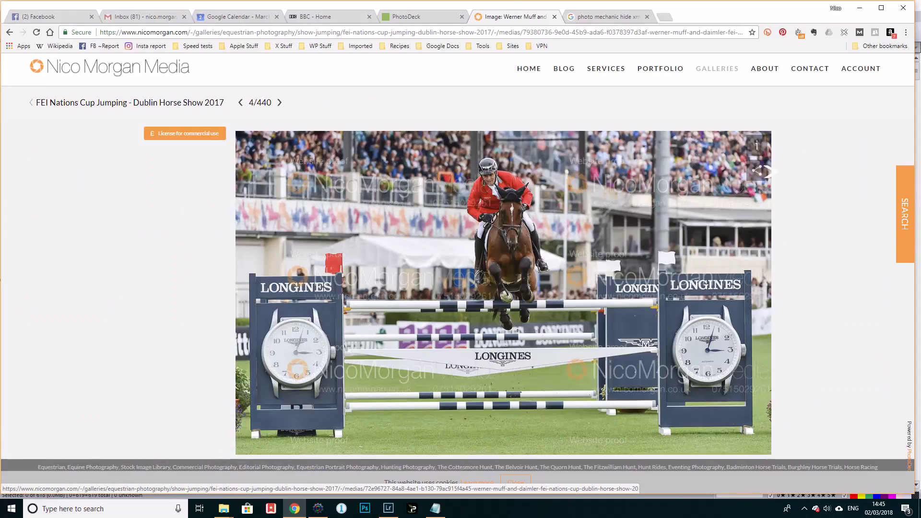
left_click(763, 152)
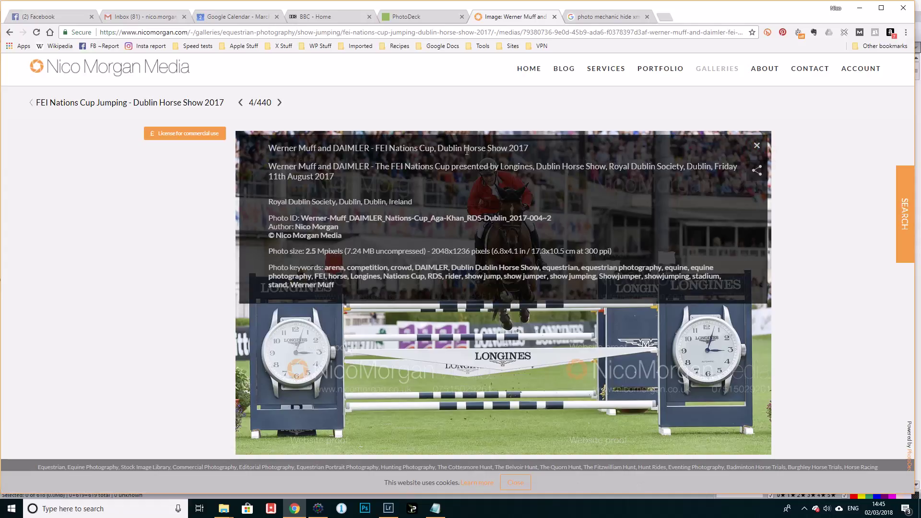
left_click_drag(269, 150, 530, 152)
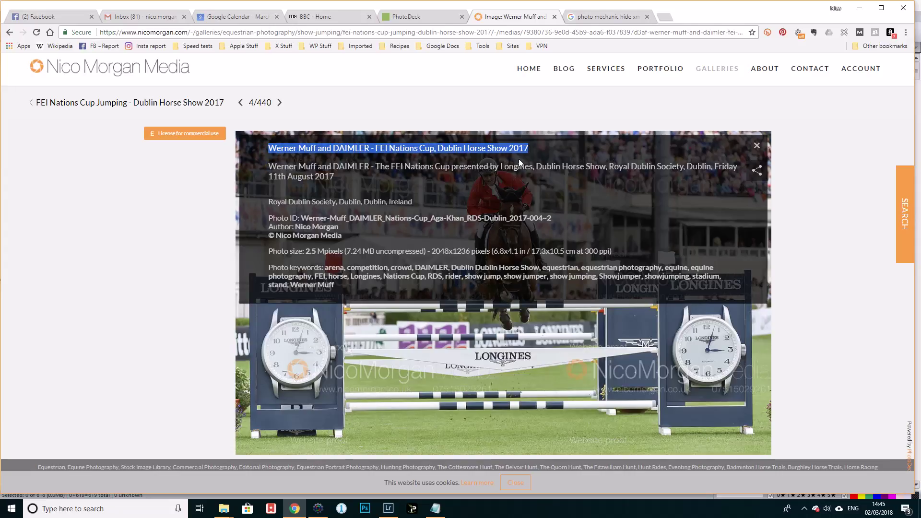
left_click_drag(346, 178, 272, 164)
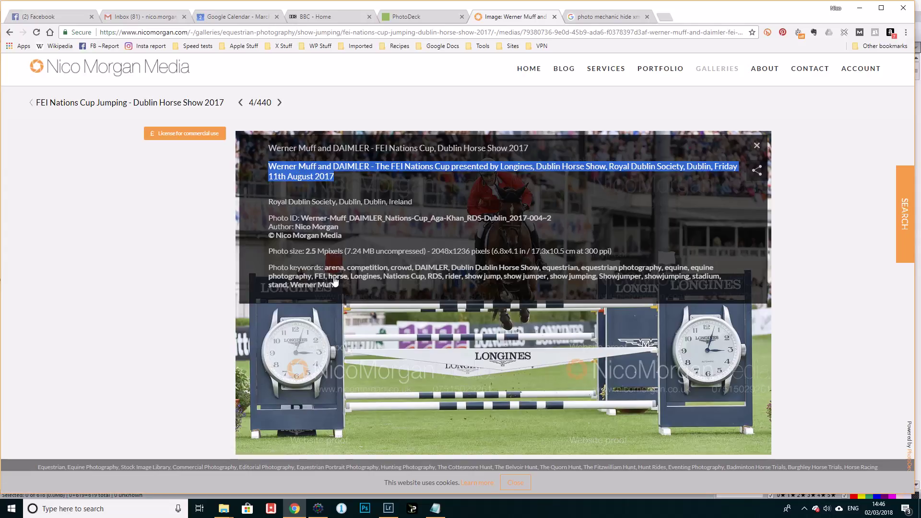
left_click(757, 148)
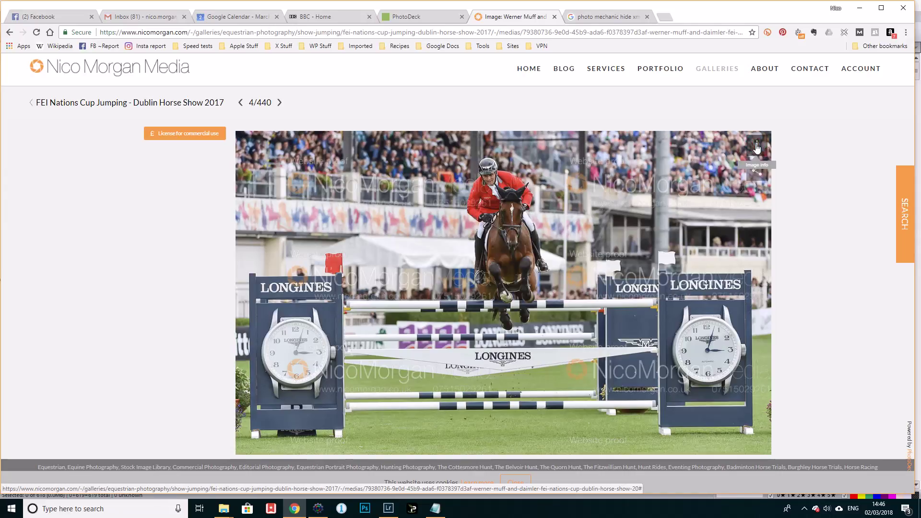
Examine the title tag in the photo page's source code, and reopen the photo's image information.
right_click(532, 98)
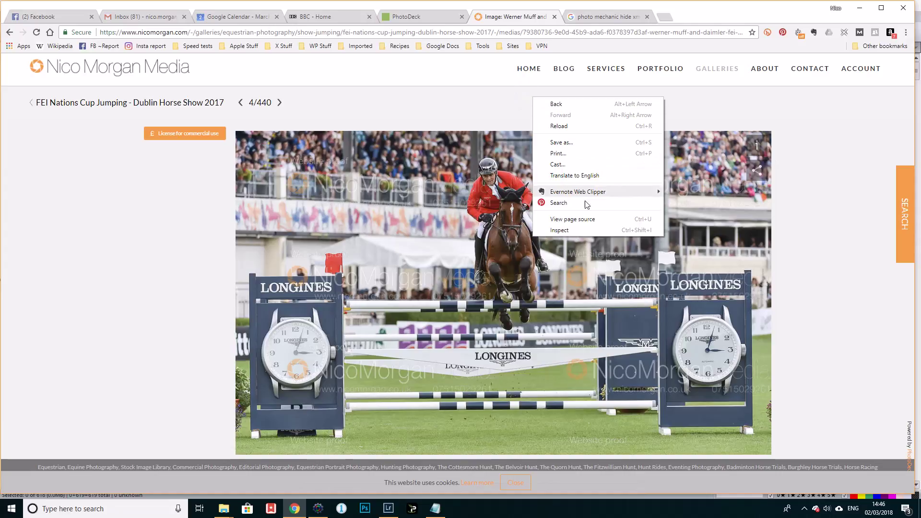
left_click(588, 220)
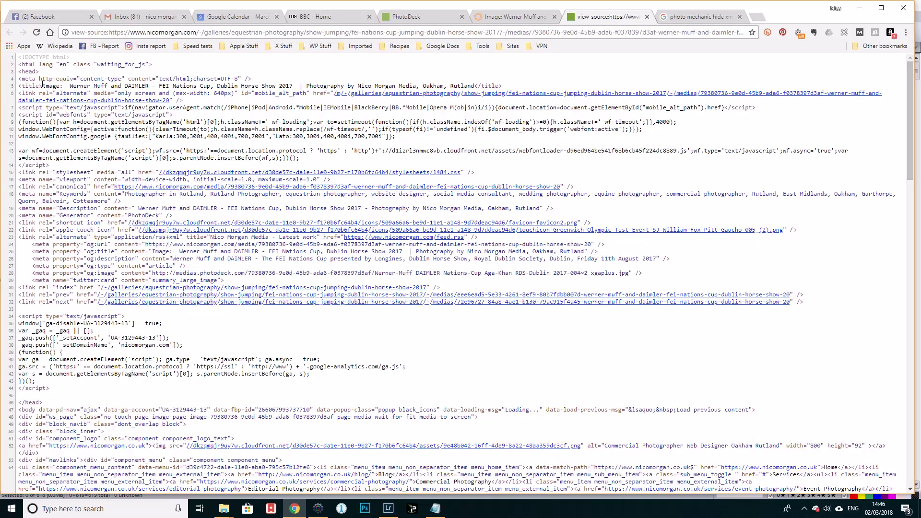
left_click_drag(42, 83, 475, 87)
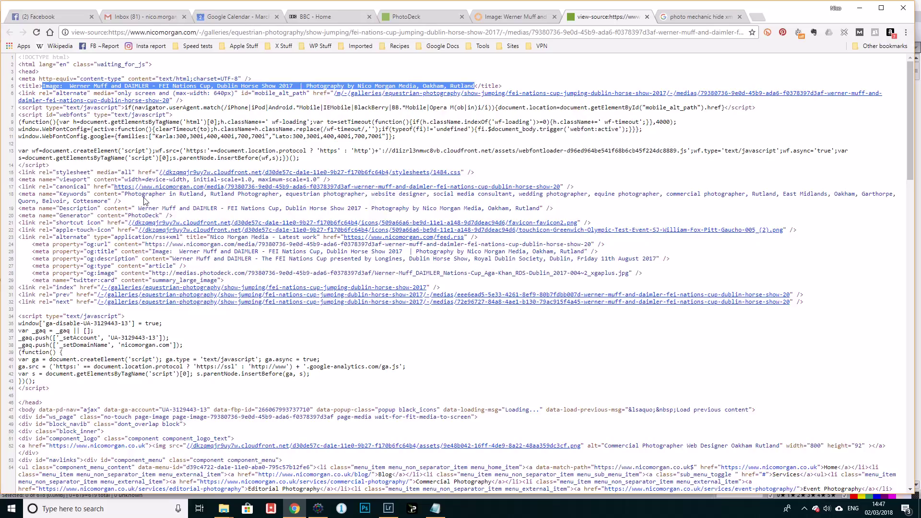
left_click(647, 17)
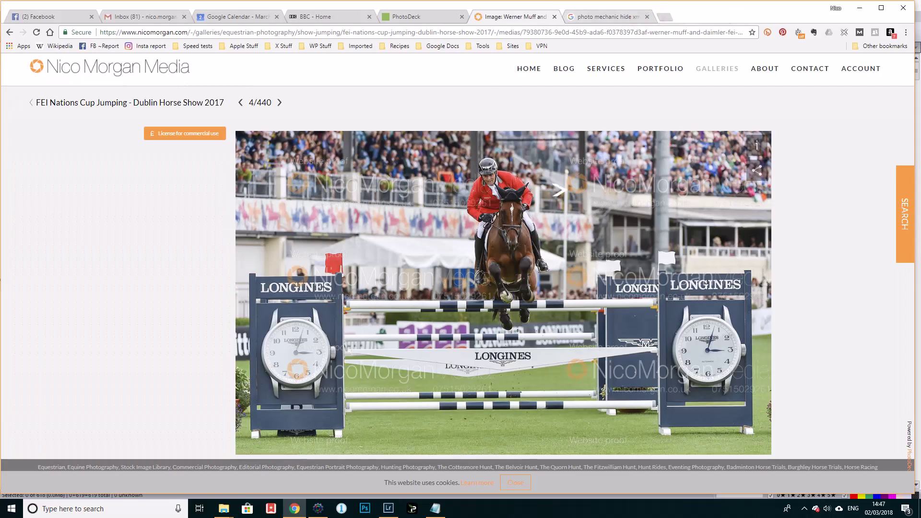
left_click(757, 145)
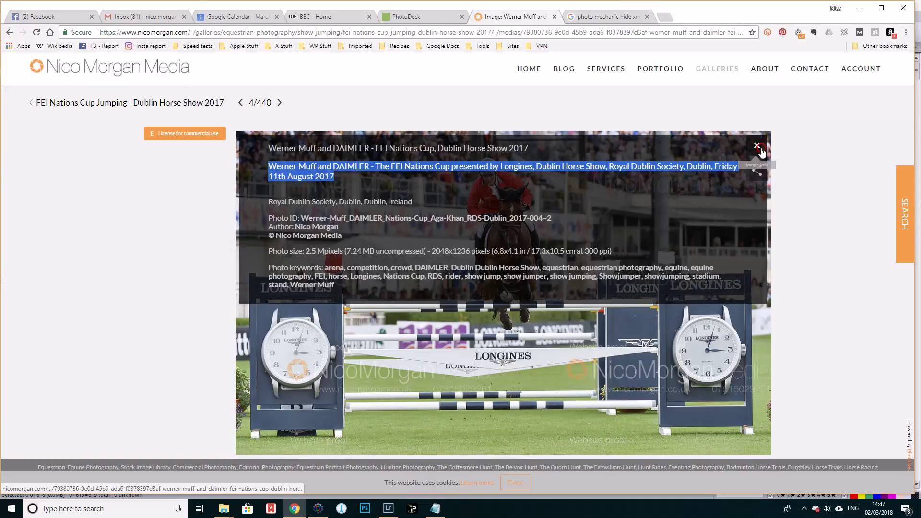
left_click(378, 169)
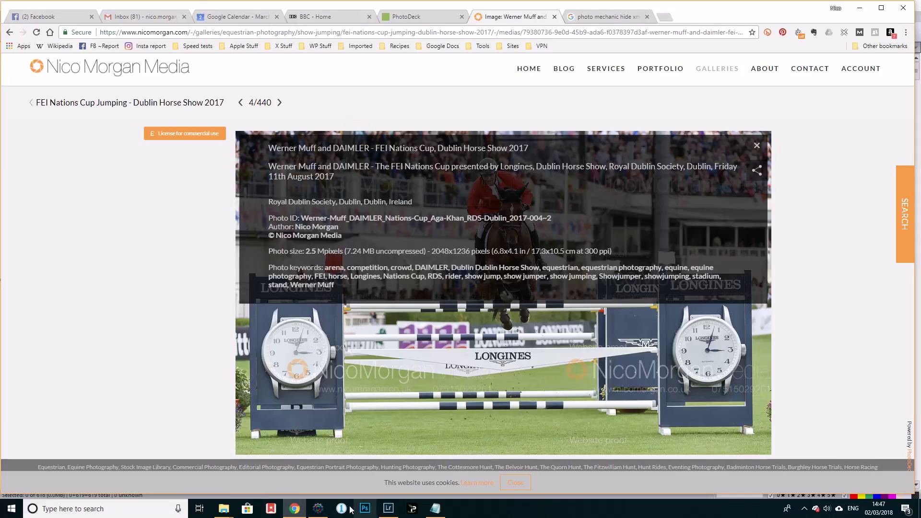
Return to Photo Mechanic, clear the IPTC Stationery Pad and load PM_Dublin_Nations-Cup_Metadata.XMP into it.
left_click(321, 509)
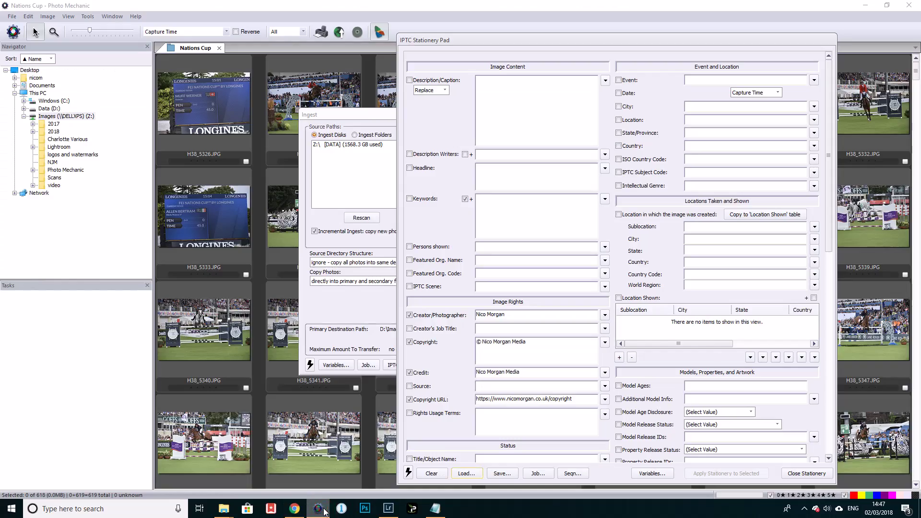
left_click(520, 115)
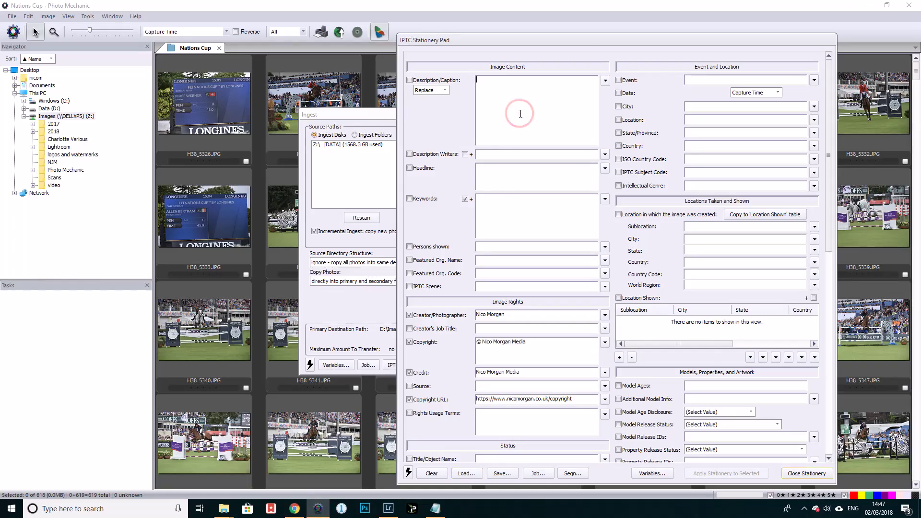
left_click(490, 171)
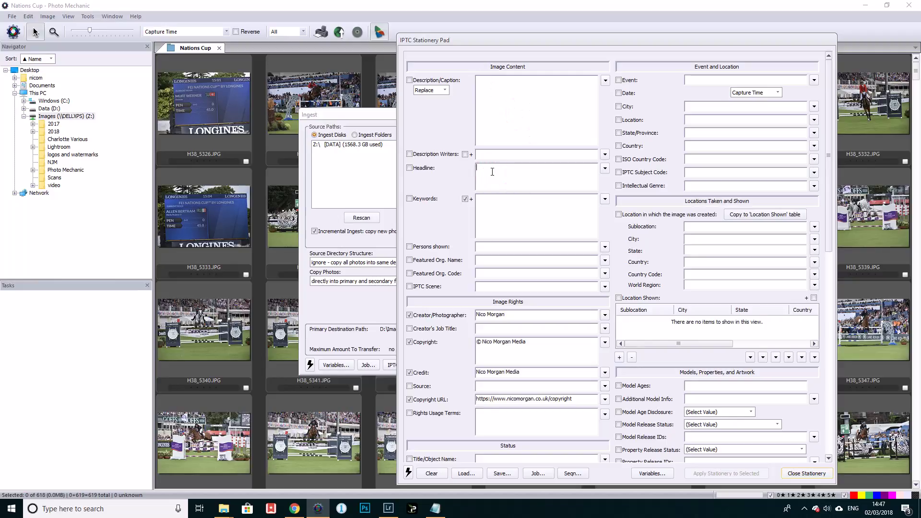
left_click(443, 473)
left_click(466, 474)
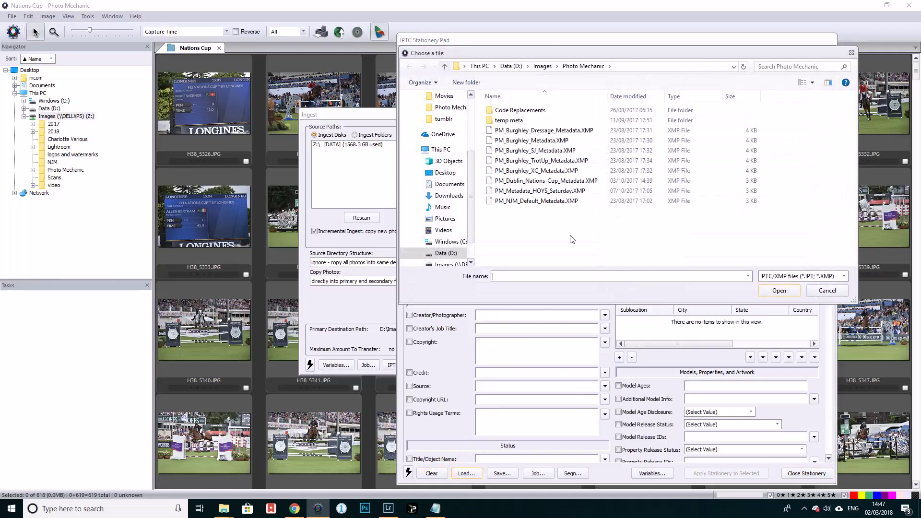
double_click(550, 181)
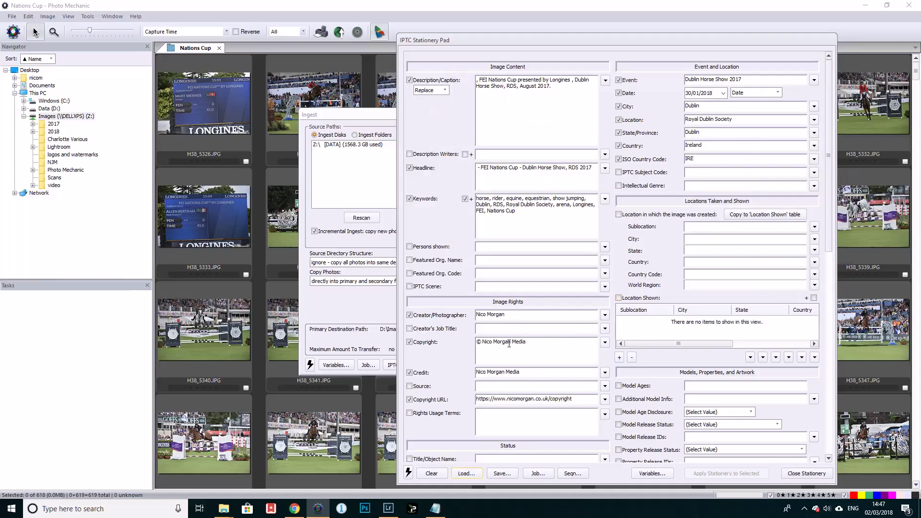
Review the loaded stationery's headline, keywords and location fields, accept the stationery and close the Ingest dialog without ingesting.
scroll(544, 410, "down", 3)
scroll(478, 170, "up", 3)
left_click(527, 218)
left_click(567, 183)
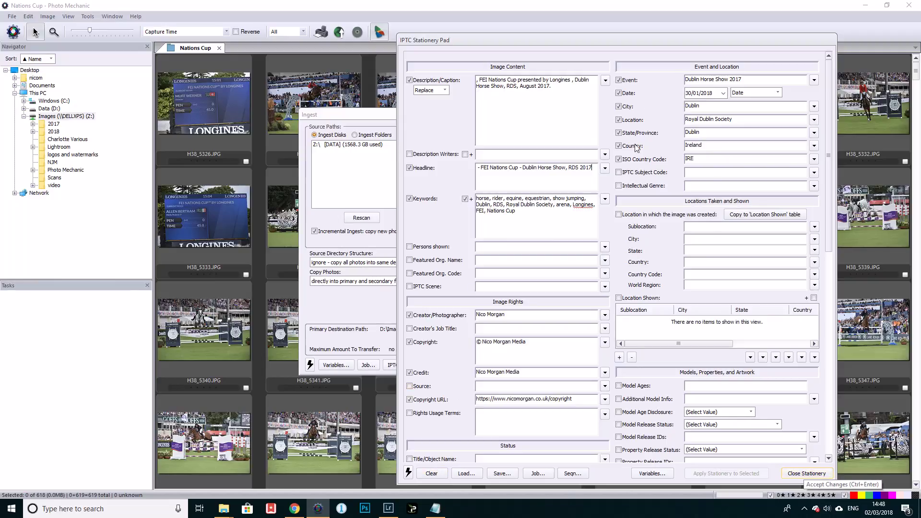
left_click(806, 474)
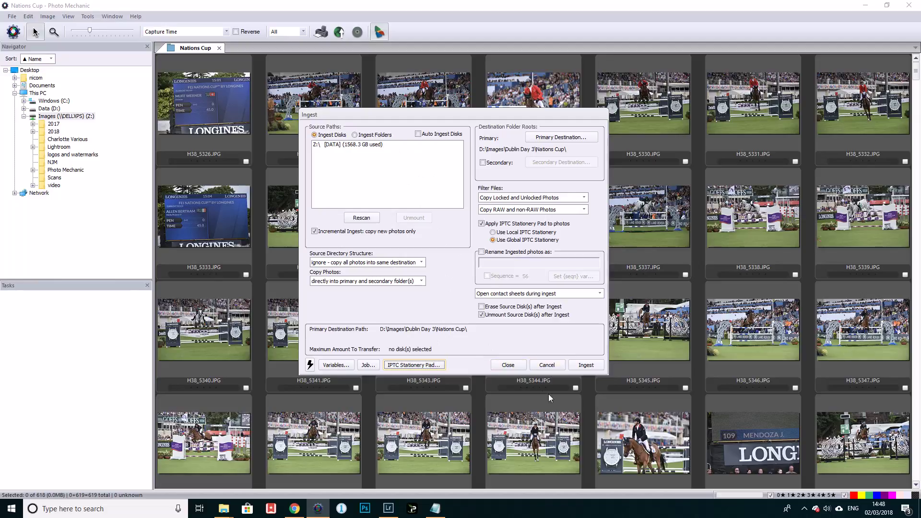
left_click(506, 364)
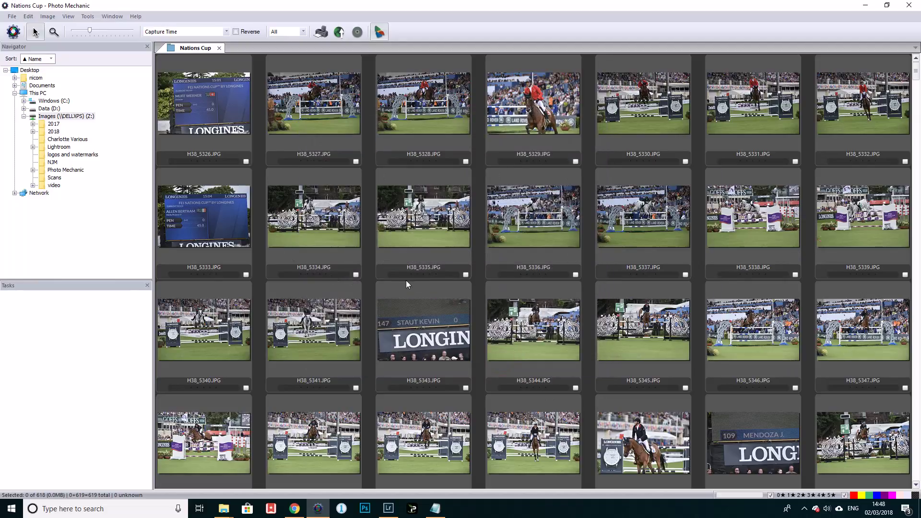
Examine the IPTC info of H38_5328.JPG and close it without saving changes.
mouse_move(468, 214)
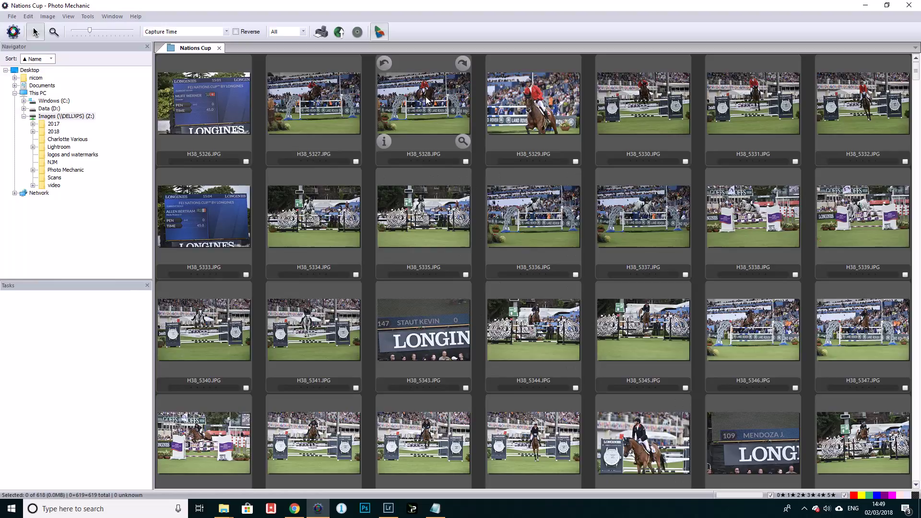
left_click(384, 141)
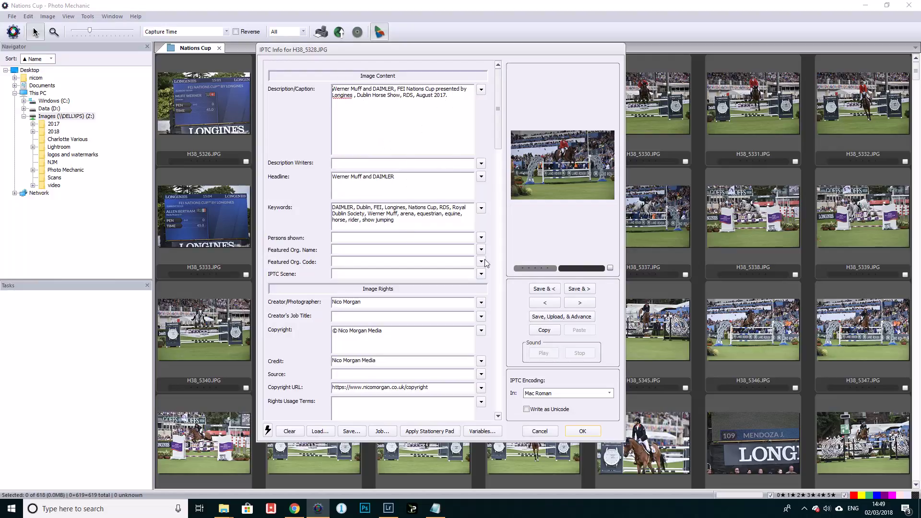
left_click(541, 430)
For photos H38_5327 to H38_5332, insert the {persons} variable at the start of the description and headline in the IPTC Stationery Pad.
left_click(325, 93)
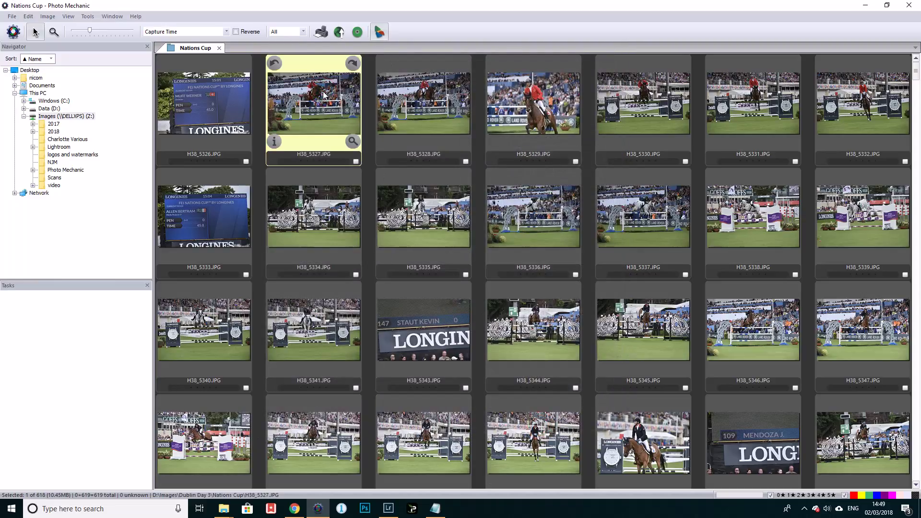
left_click(873, 110, "shift")
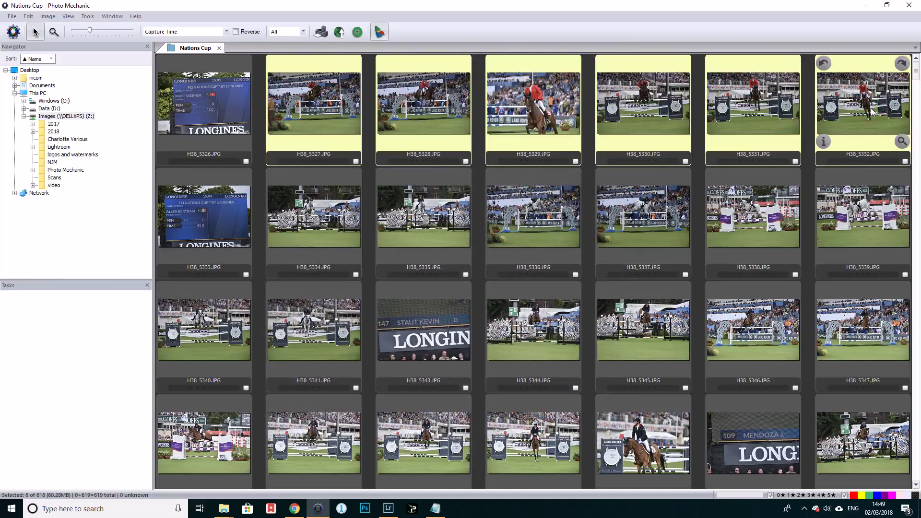
key("ctrl+shift+i")
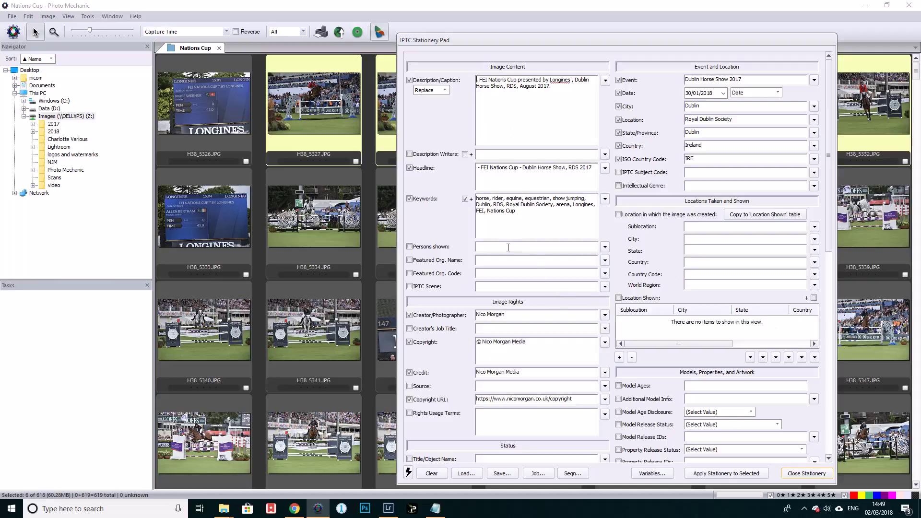
type("{persons")
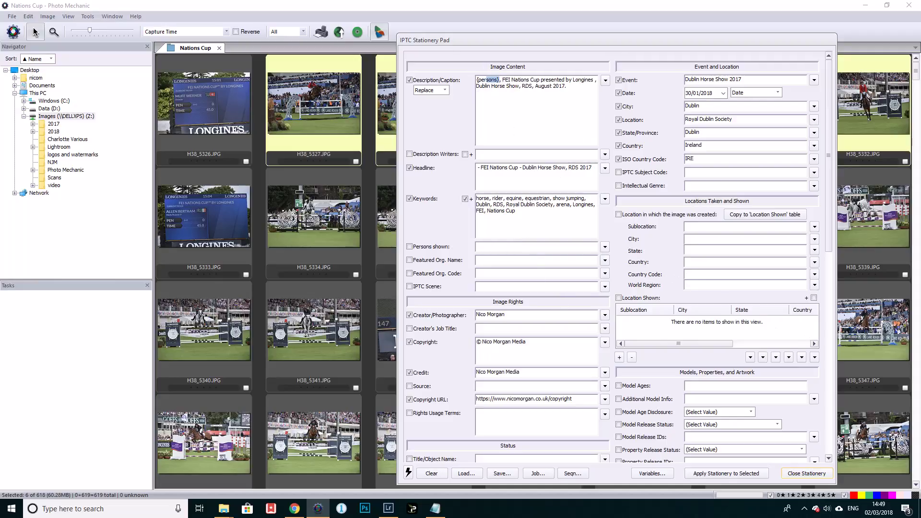
key("Right")
left_click(477, 168)
type("{persons")
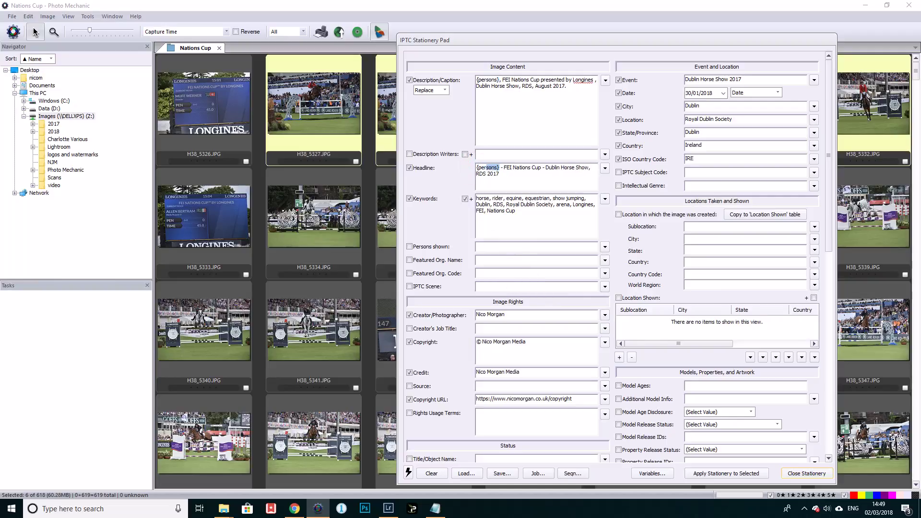
key("Right")
Append a persons variable in curly brackets to the end of the stationery's keyword list.
type("{persosn")
key("BackSpace")
key("BackSpace")
type("ns}")
key("BackSpace")
key("BackSpace")
type("}")
Enter the rider's full name followed by "and DAIMLER" as the persons shown.
left_click(513, 248)
type("WEr")
key("BackSpace")
key("BackSpace")
type("erner Muff and ")
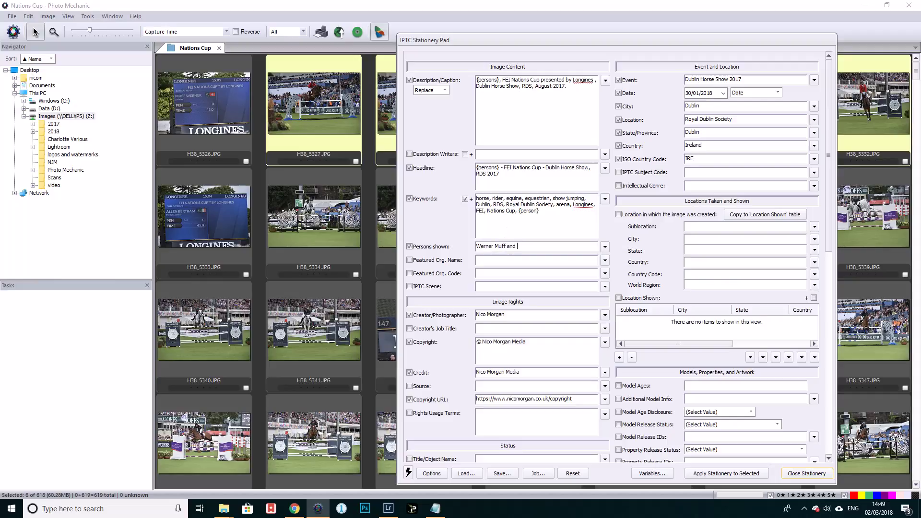
type("DAIMLER")
Correct the keyword variable to {persons} and apply the stationery to the selected photos.
left_click(537, 211)
type("s")
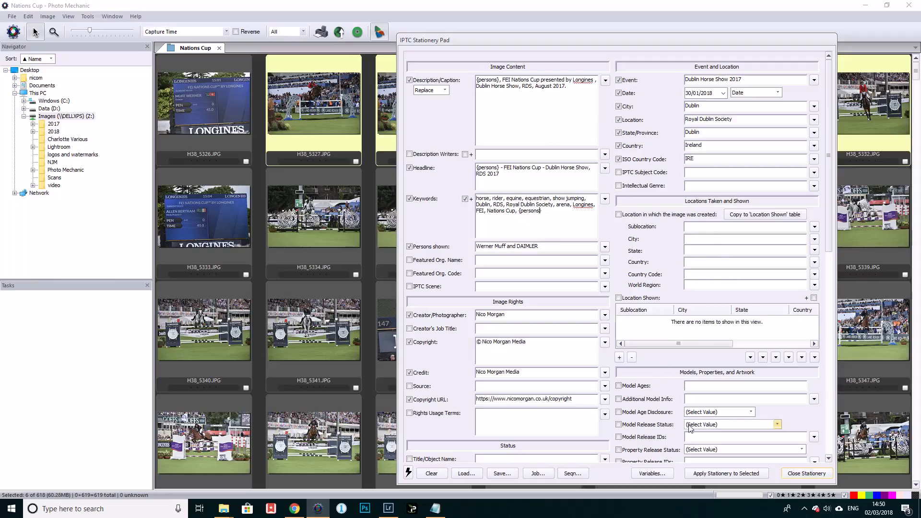
left_click(738, 472)
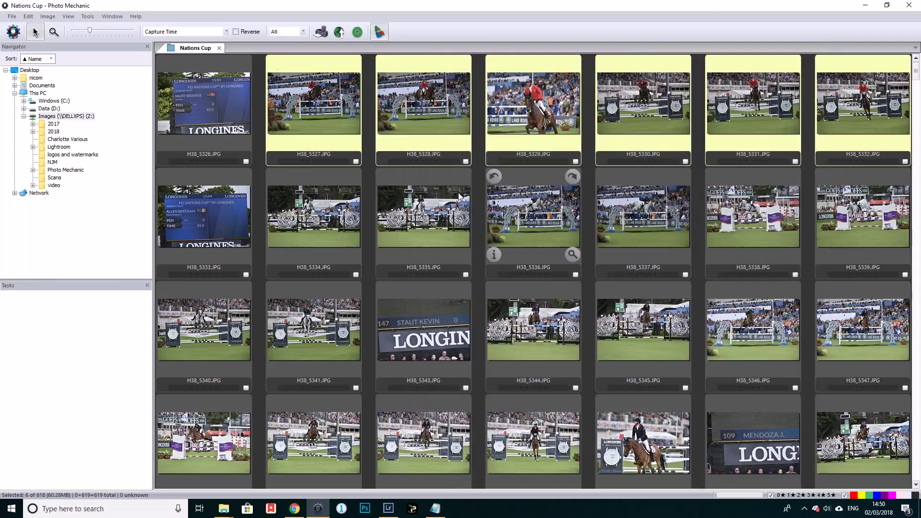
Examine the description, headline, keywords and persons shown in the IPTC info of H38_5327.JPG, and close it without saving.
left_click(274, 141)
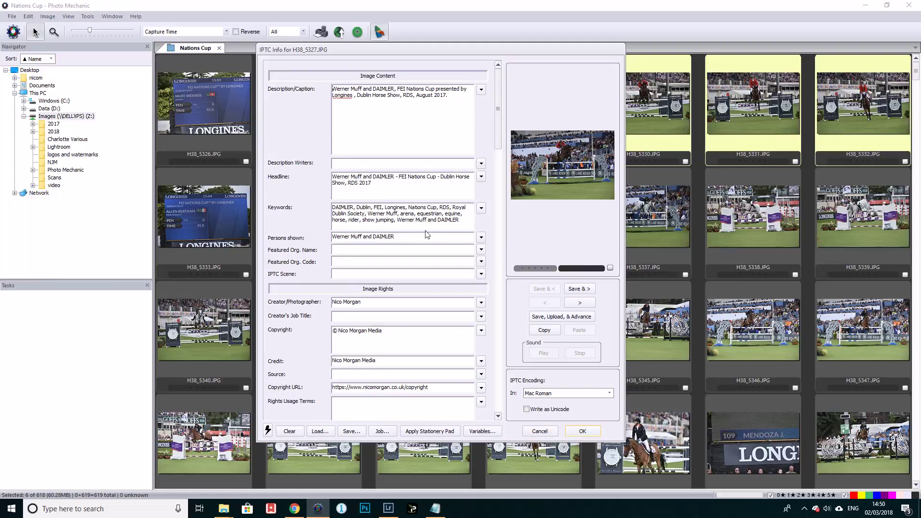
left_click(462, 220)
left_click(390, 98)
left_click(408, 238)
left_click(533, 431)
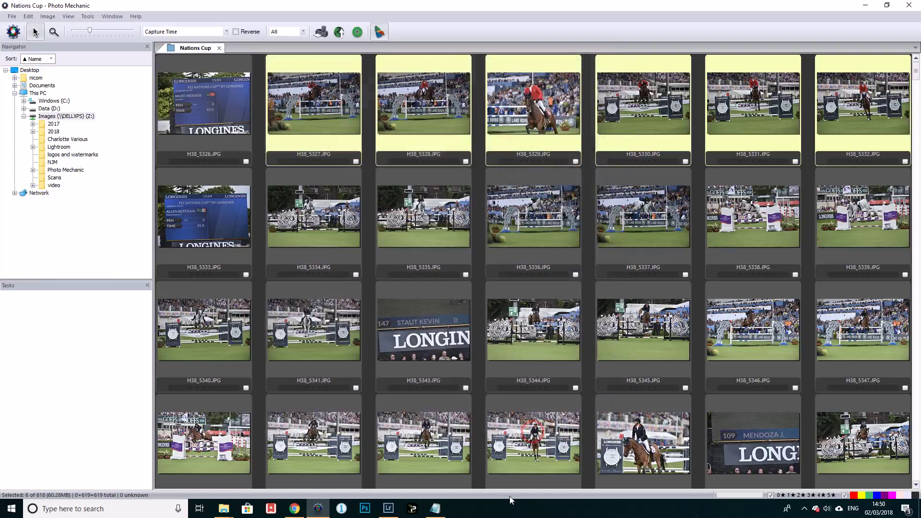
For photos H38_5334 to H38_5341, set the persons shown to the rider's full name and MOLLY MALONE V, and apply the stationery.
left_click(329, 213)
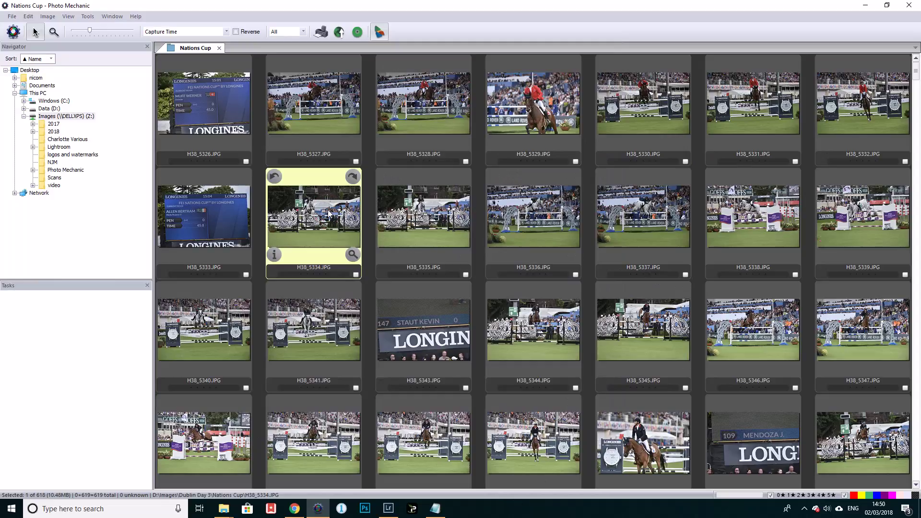
left_click(336, 334, "shift")
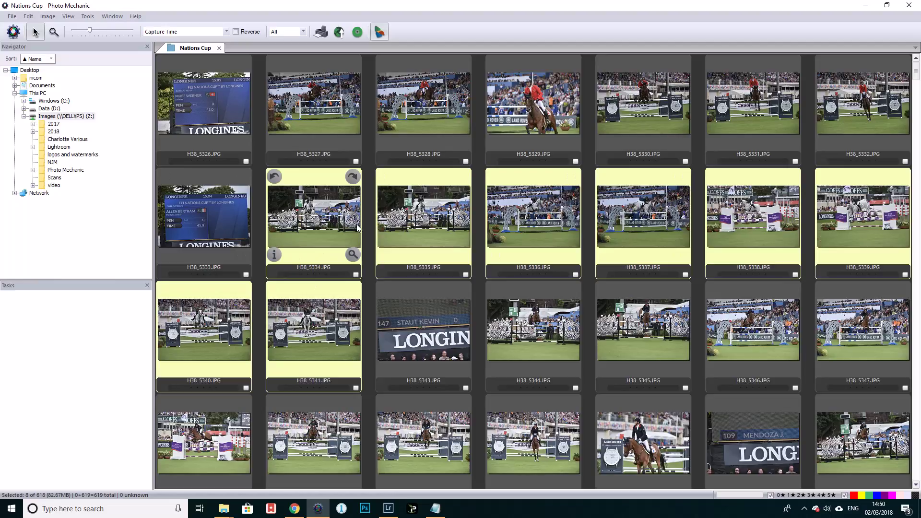
key("ctrl+shift+i")
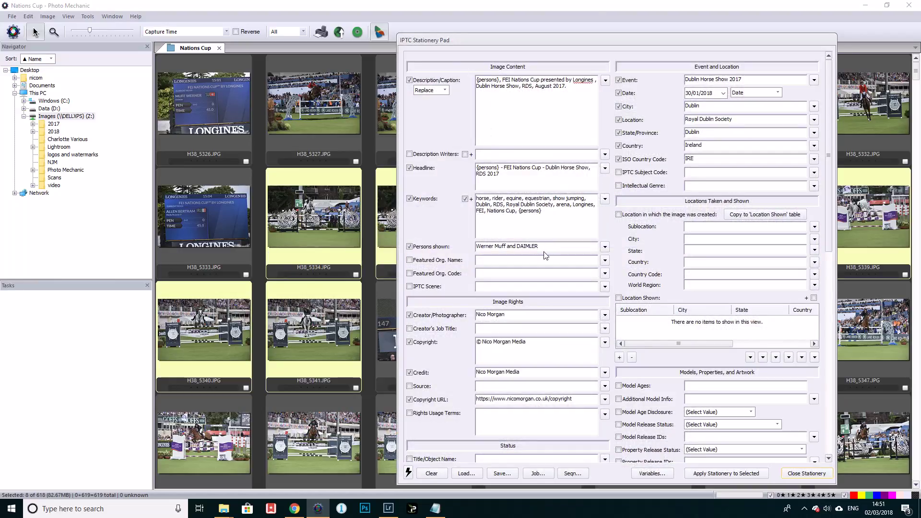
left_click_drag(546, 246, 469, 242)
type("Bertram Alle")
type("and MOLLY M ALONE V")
left_click(540, 246)
key("BackSpace")
left_click(738, 474)
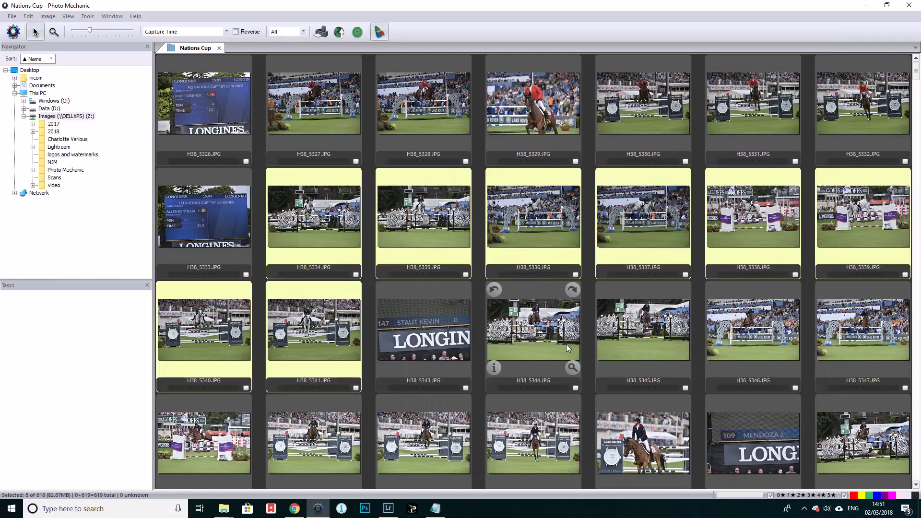
Review the {persons} variables and the persons shown in the stationery for H38_5344.JPG, and close the pad without applying it.
left_click(504, 365)
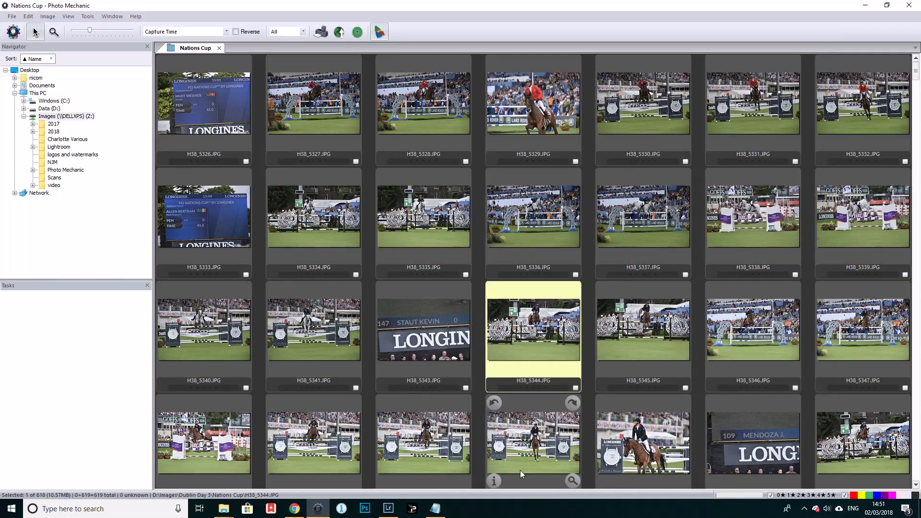
key("ctrl+shift+i")
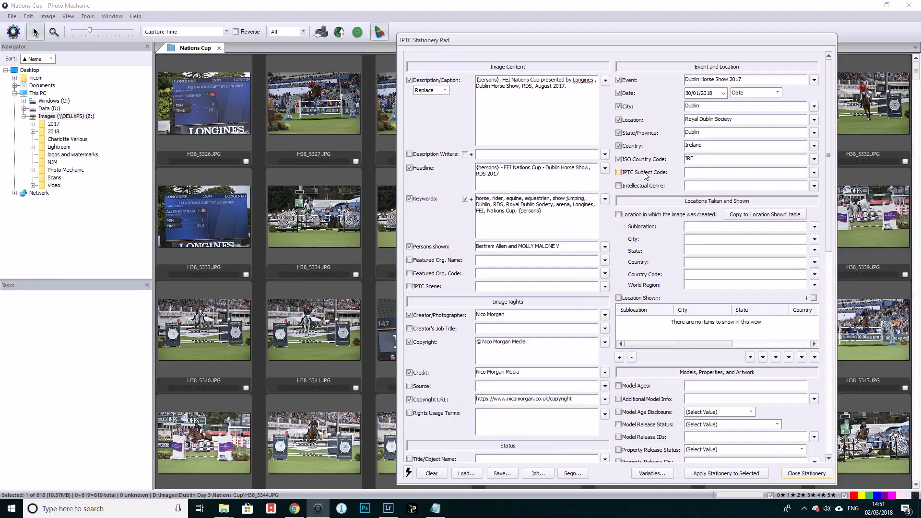
left_click(553, 218)
left_click_drag(499, 168, 500, 174)
left_click_drag(569, 246, 475, 246)
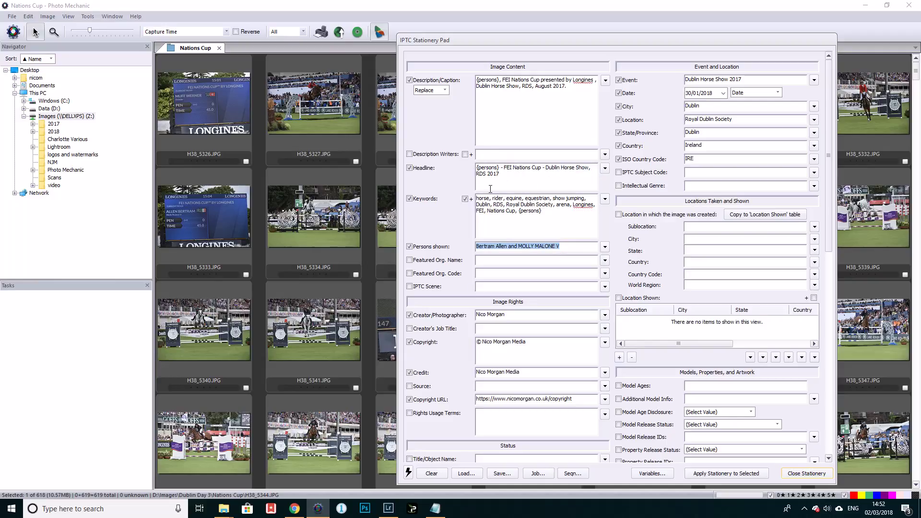
left_click(555, 181)
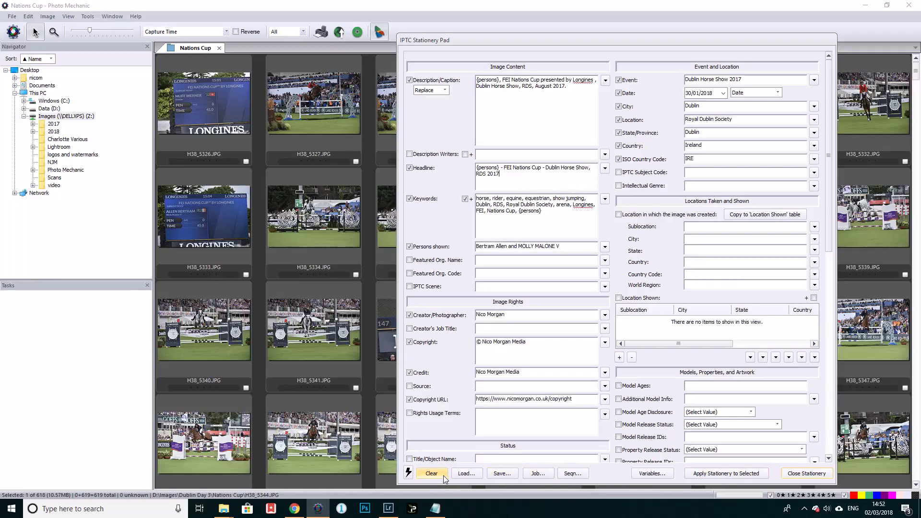
left_click(799, 473)
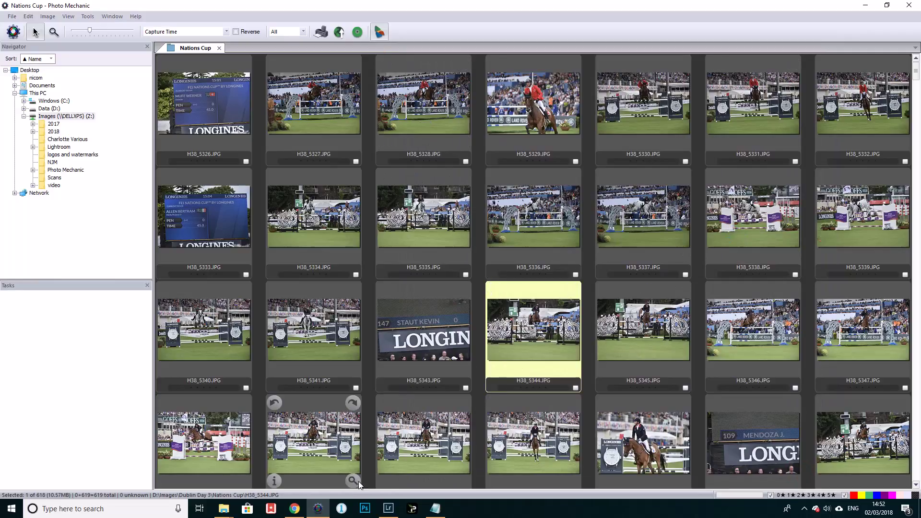
Switch to Lightroom Classic and examine the headline, description and location metadata of H38_5327 in the Nations Cup folder.
left_click(389, 509)
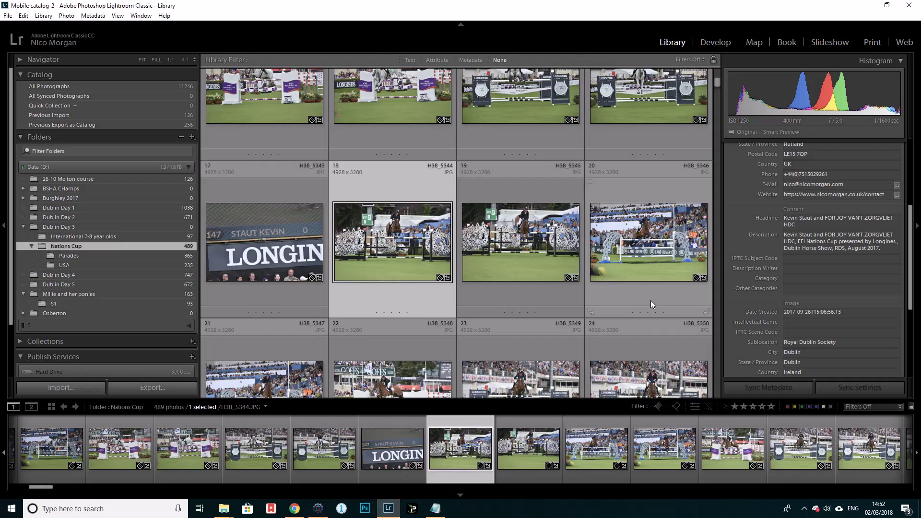
scroll(494, 210, "up", 10)
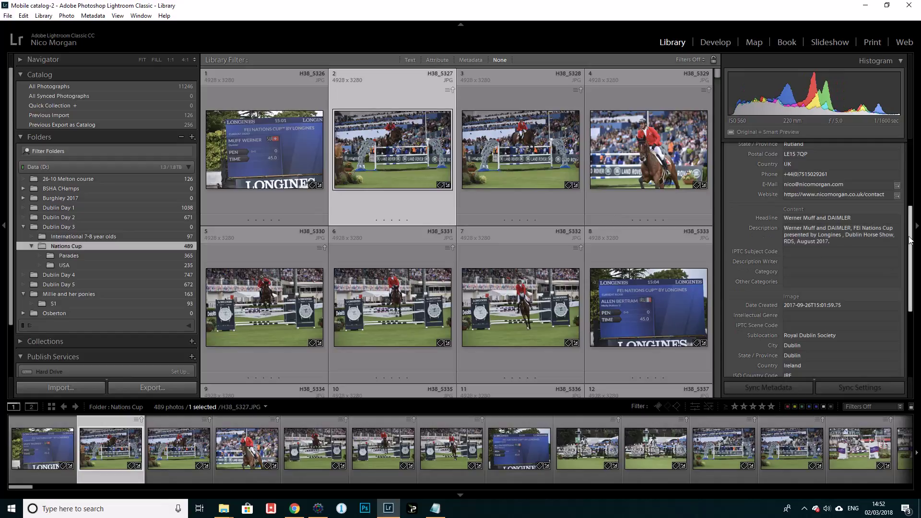
scroll(897, 241, "down", 3)
scroll(815, 249, "up", 5)
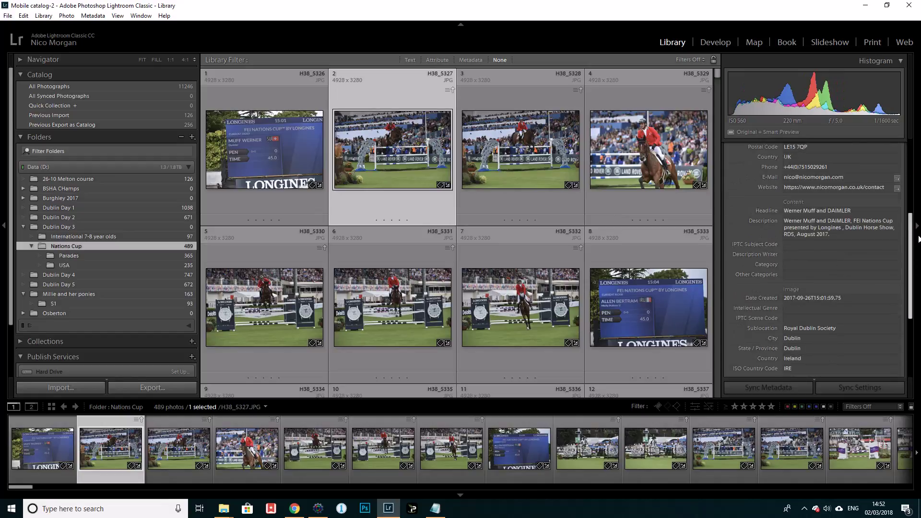